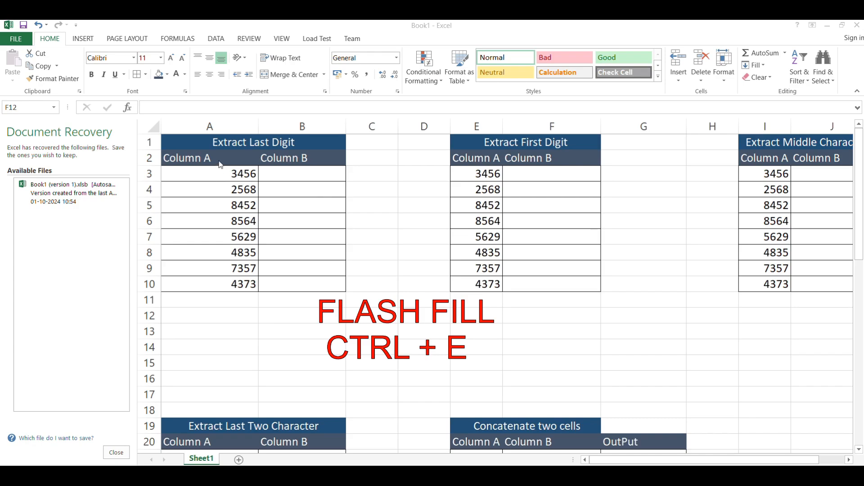
Enter 6 as the example in Column B beside 3456 and flash fill the last digits of the remaining Column A numbers.
click(300, 176)
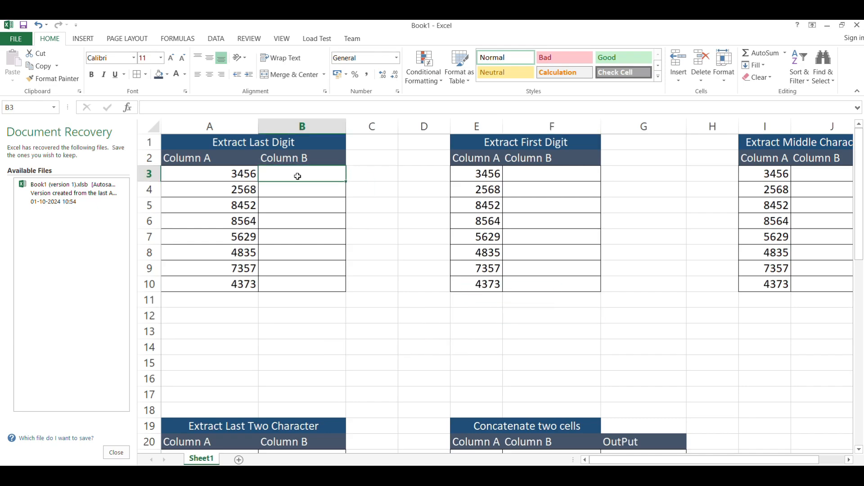
click(234, 172)
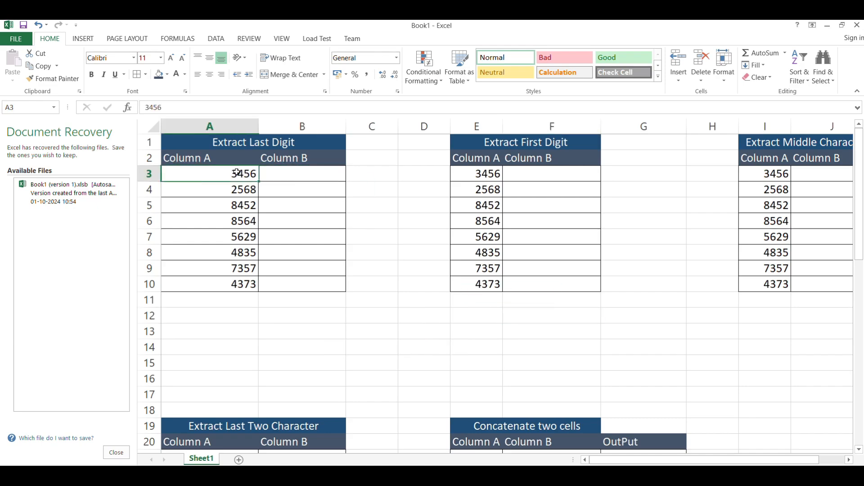
click(332, 173)
text(6)
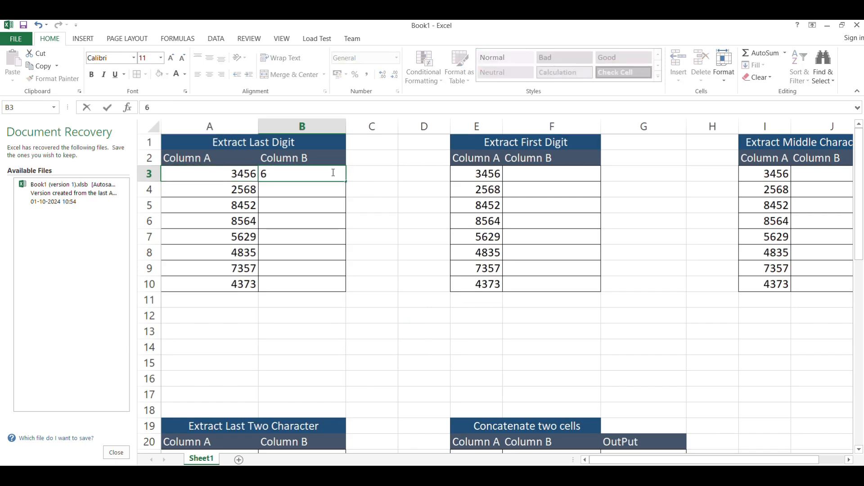
drag(232, 177, 236, 283)
click(293, 188)
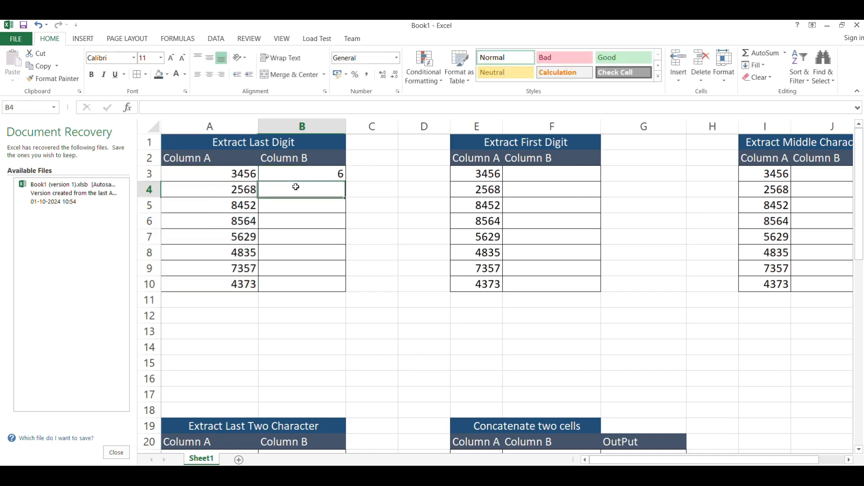
click(320, 176)
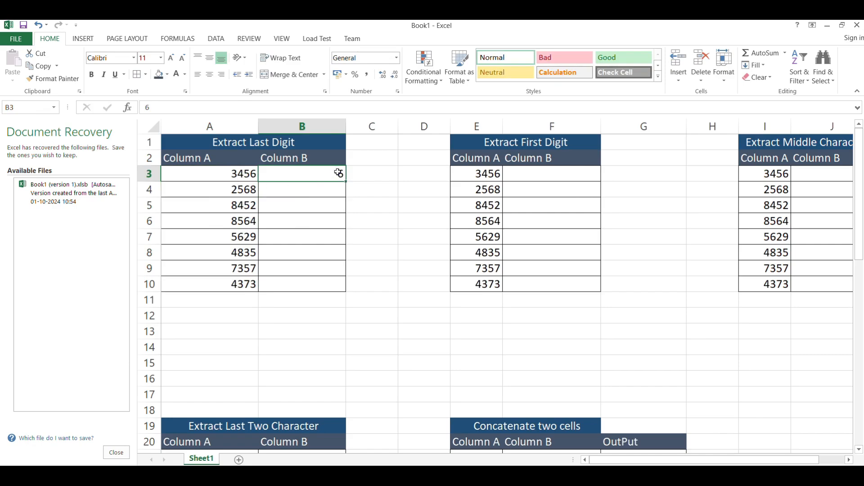
click(338, 185)
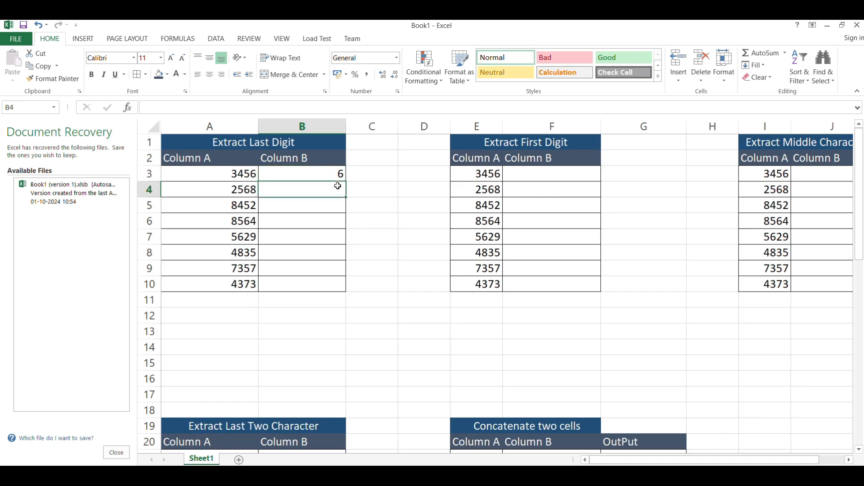
key(ctrl+e)
Clear the flash-filled last digits from Column B of the Extract Last Digit table.
drag(334, 186, 333, 283)
drag(239, 189, 307, 284)
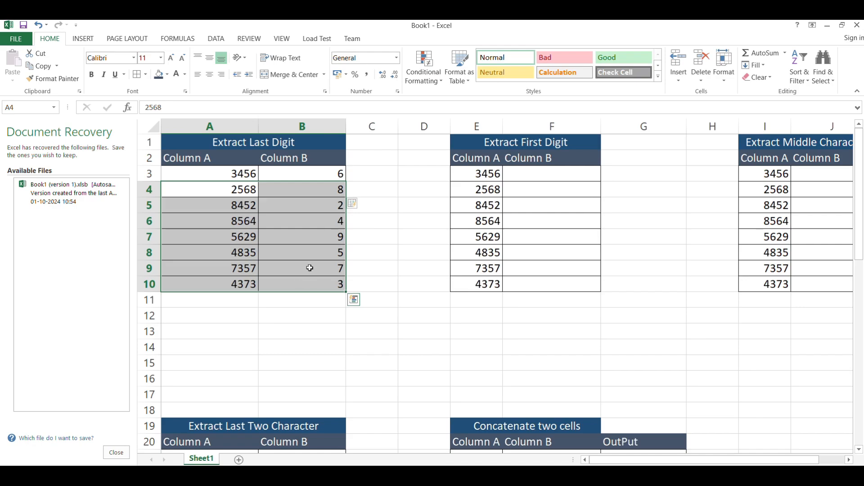
click(309, 269)
click(221, 190)
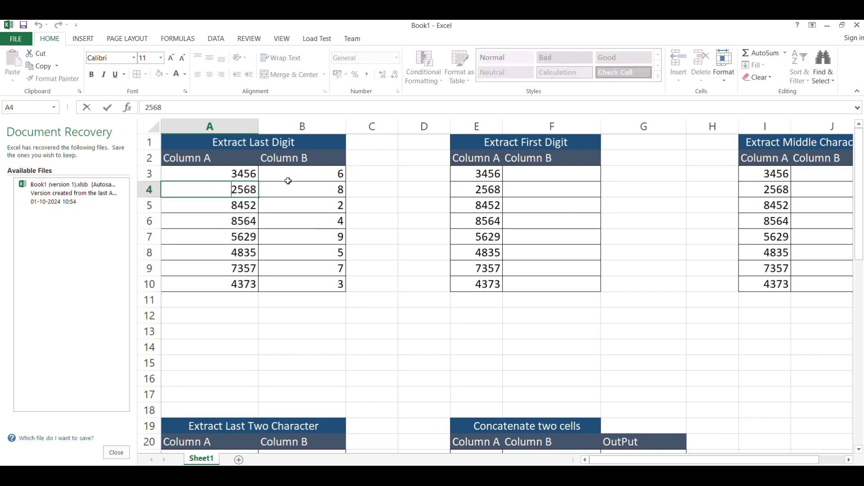
drag(319, 172, 325, 277)
key(Delete)
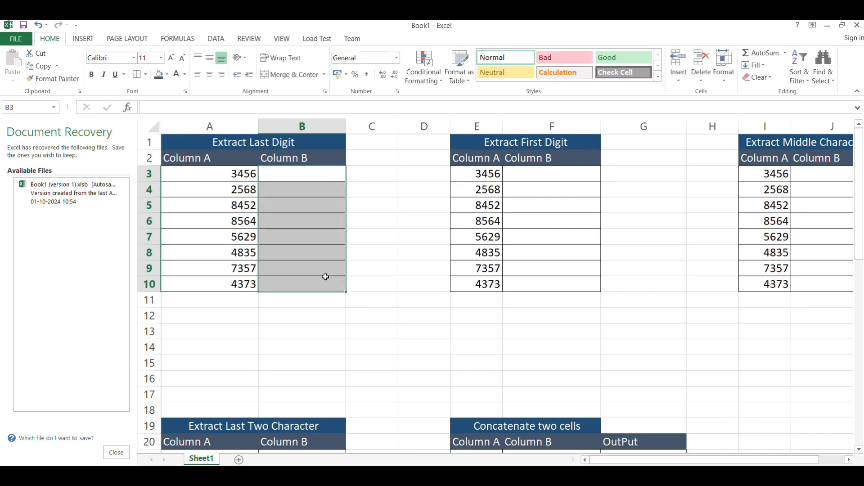
Change the Column A value 2568 to 122568 by prefixing 12.
double_click(212, 191)
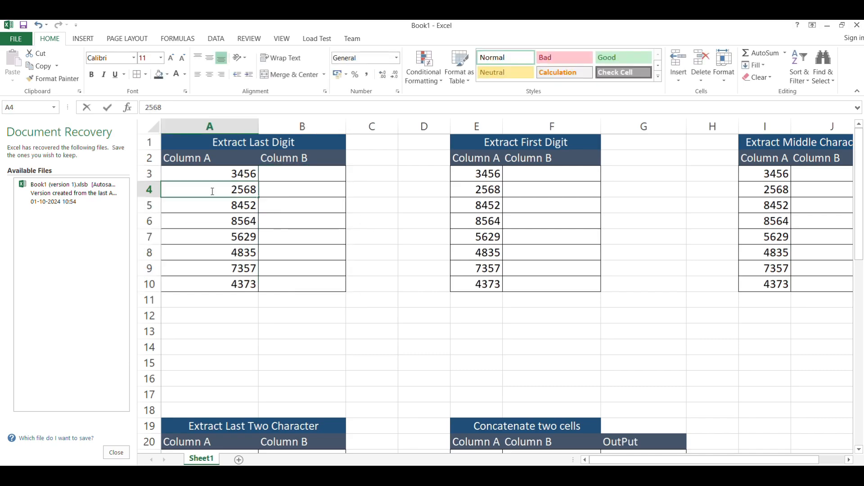
text(12)
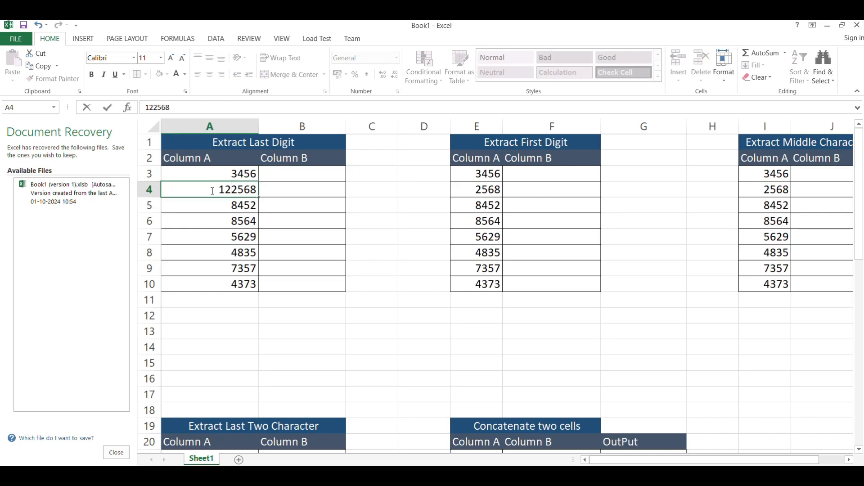
Change the Column A value 4835 to 564835 by prefixing 56.
click(224, 252)
text(2)
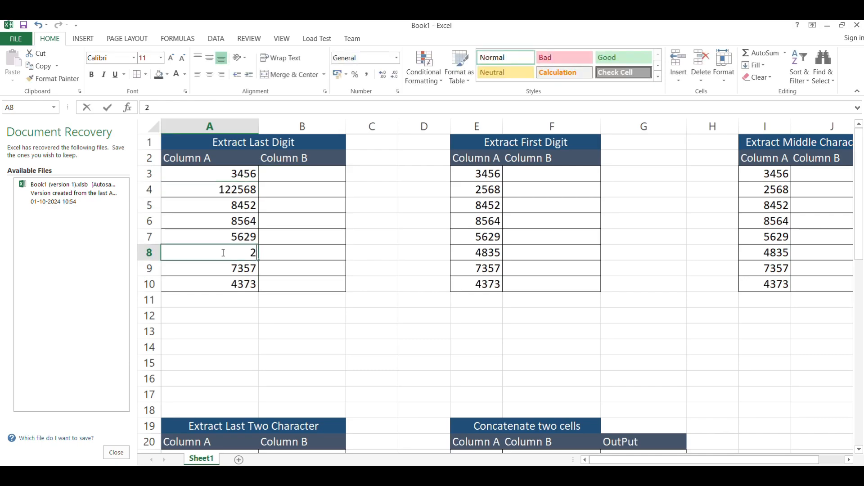
text(4)
key(ctrl+z)
click(224, 253)
text(56)
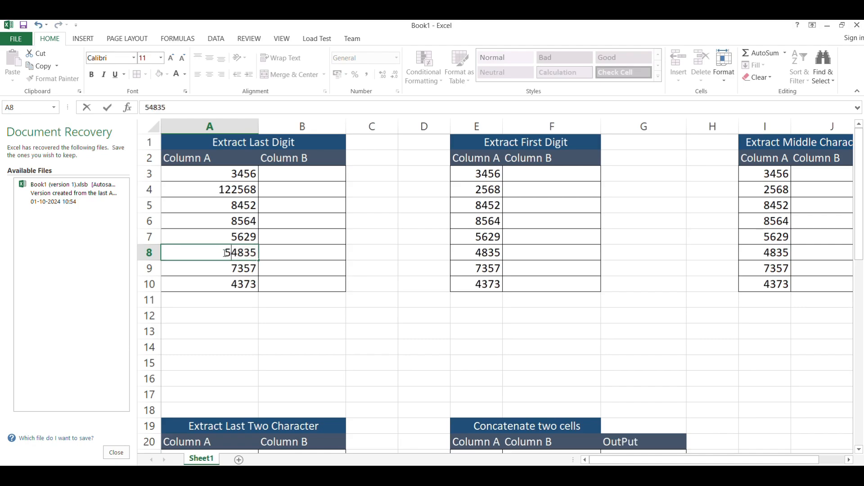
Enter 6 as the example beside 3456, flash fill Column B, then clear the filled results.
click(324, 174)
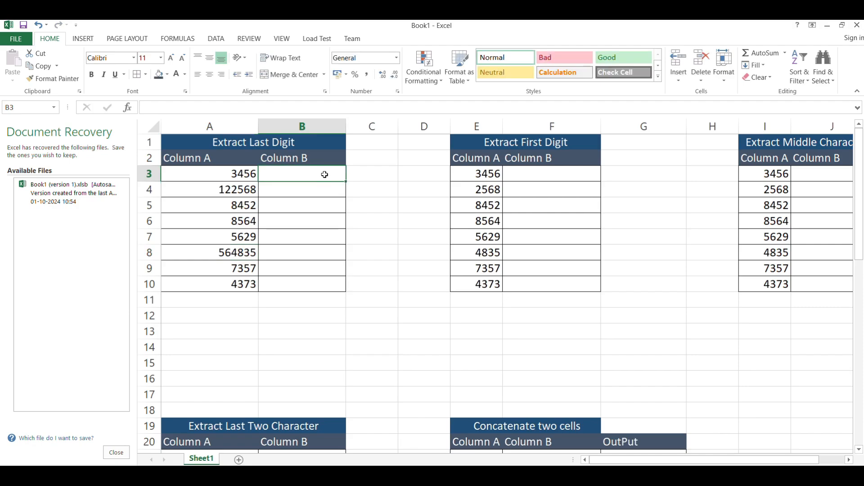
text(6)
key(Return)
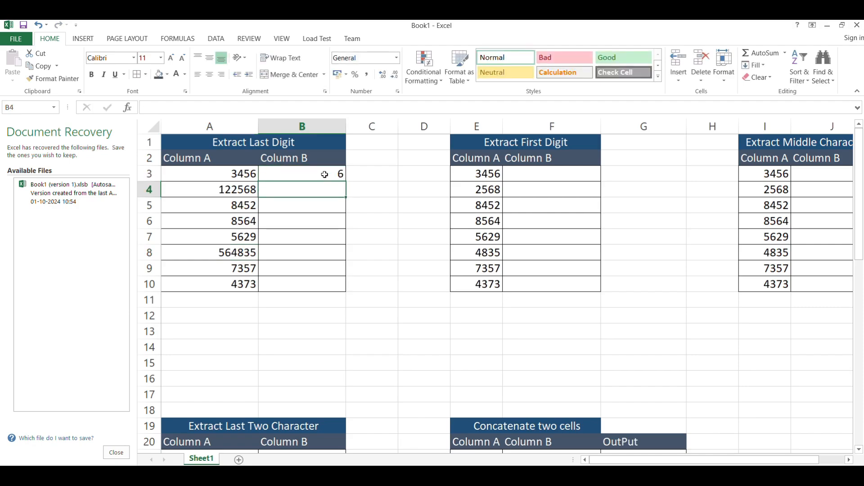
key(ctrl+e)
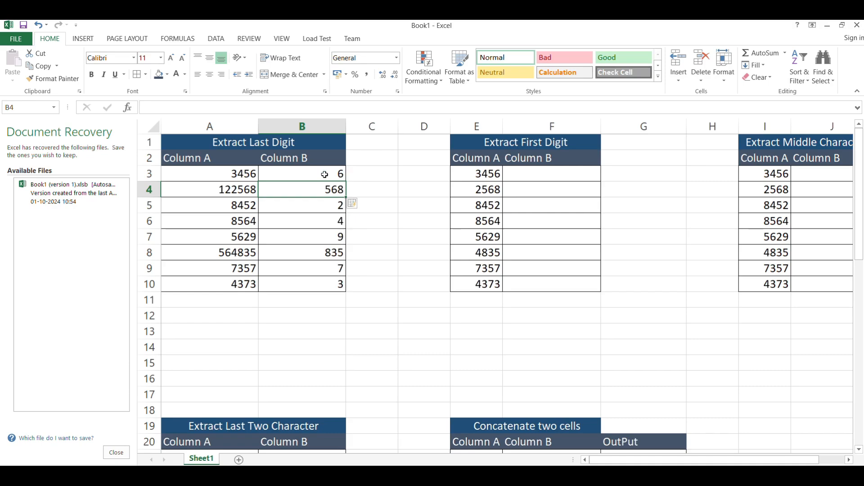
drag(325, 174, 325, 283)
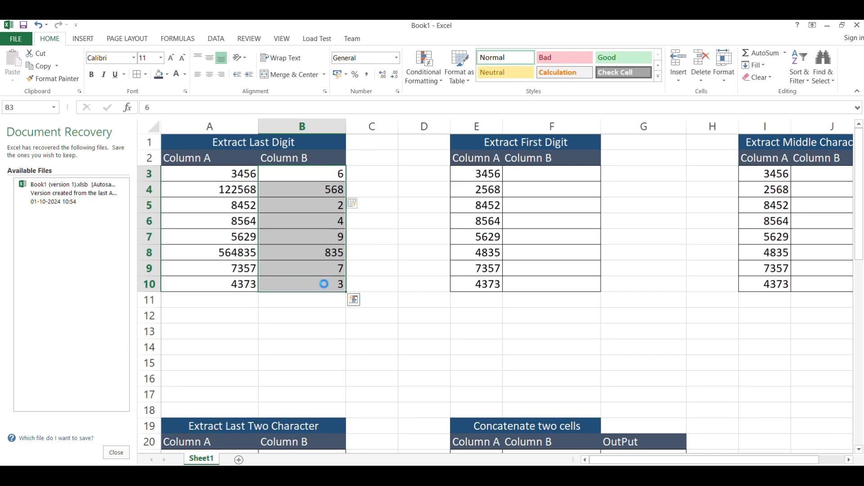
key(Delete)
Enter 6 and 8 as examples beside 3456 and 122568, then flash fill the last digits down Column B.
click(333, 172)
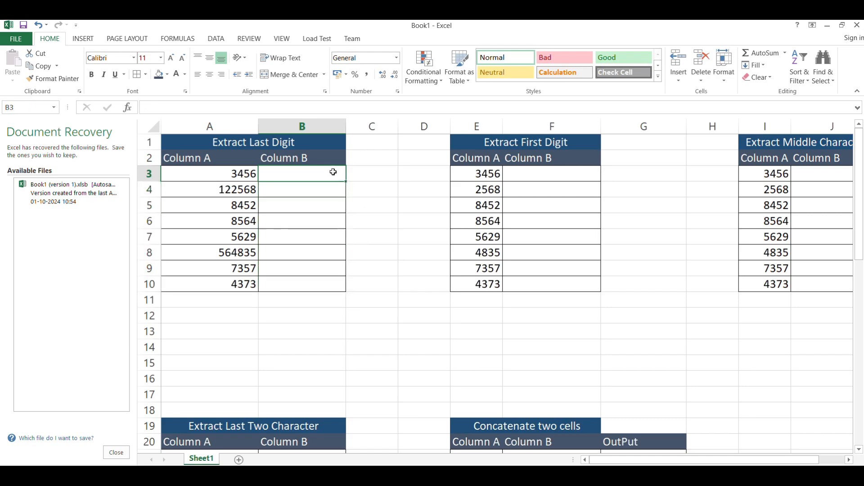
text(6)
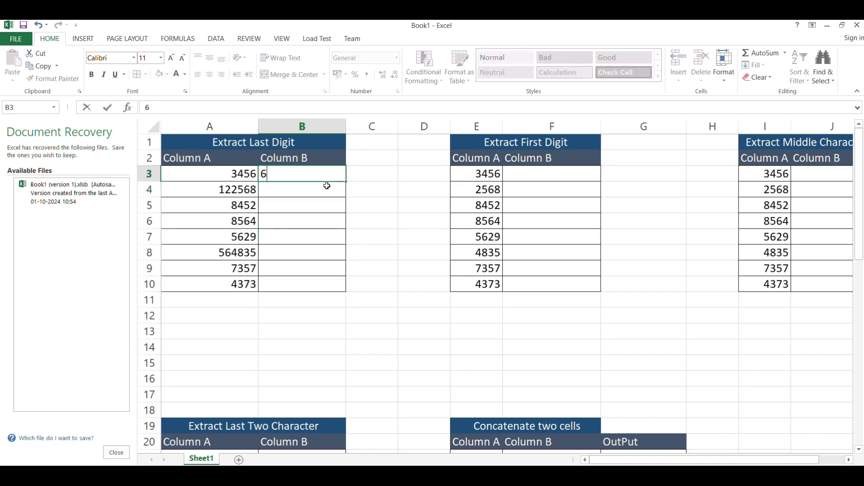
key(Return)
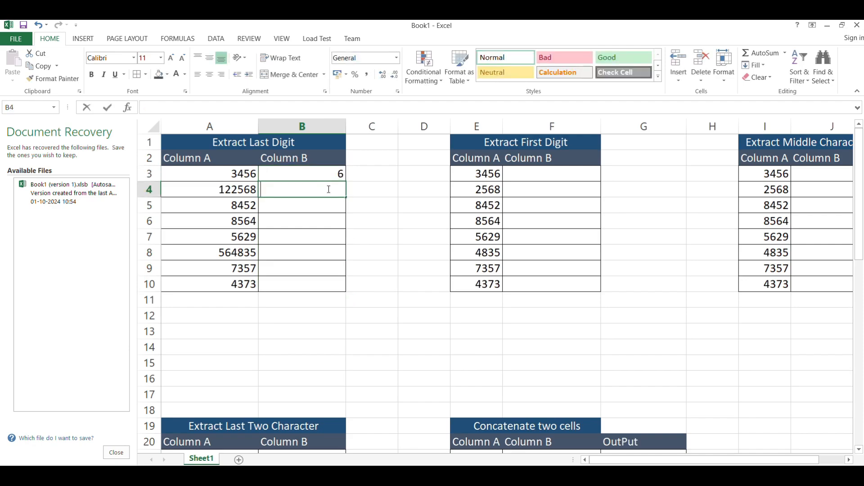
text(8)
key(Return)
key(ctrl+e)
drag(336, 173, 325, 279)
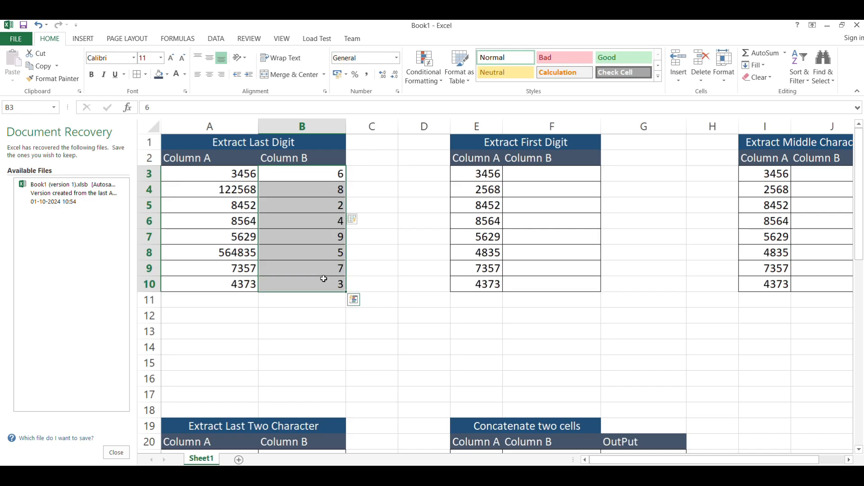
Enter 3 beside 3456 in the Extract First Digit table and flash fill the first digits down Column B.
click(563, 176)
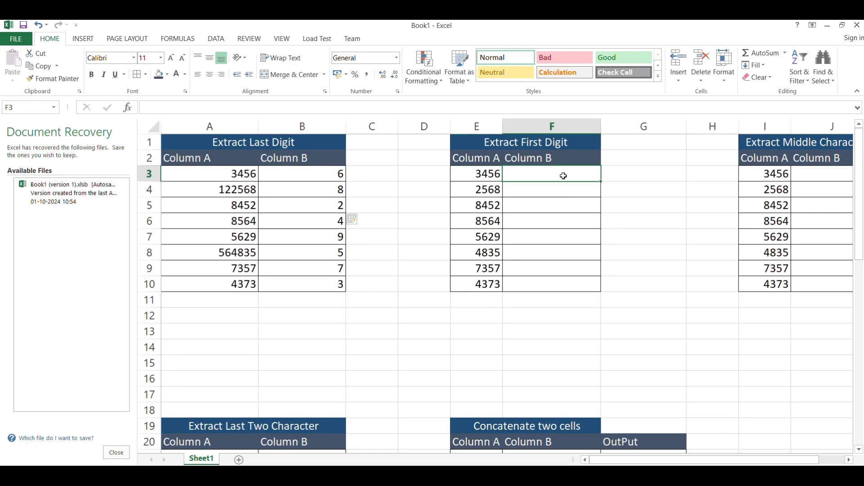
double_click(563, 176)
text(3)
key(Return)
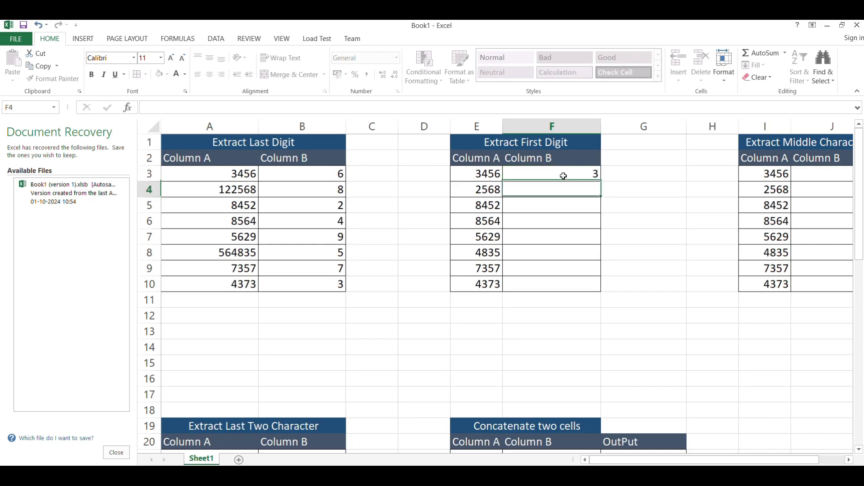
key(ctrl+e)
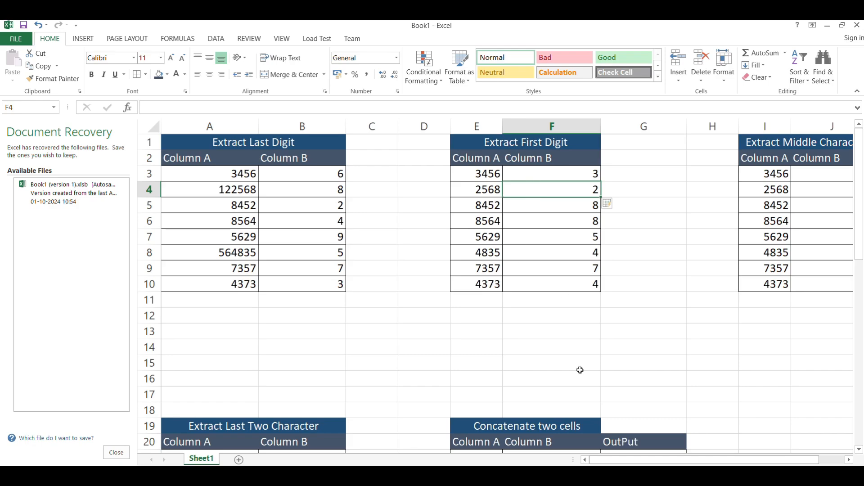
Enter 45 beside 3456 in the Extract Middle Character table and flash fill the middle two digits down Column B.
drag(673, 462, 731, 464)
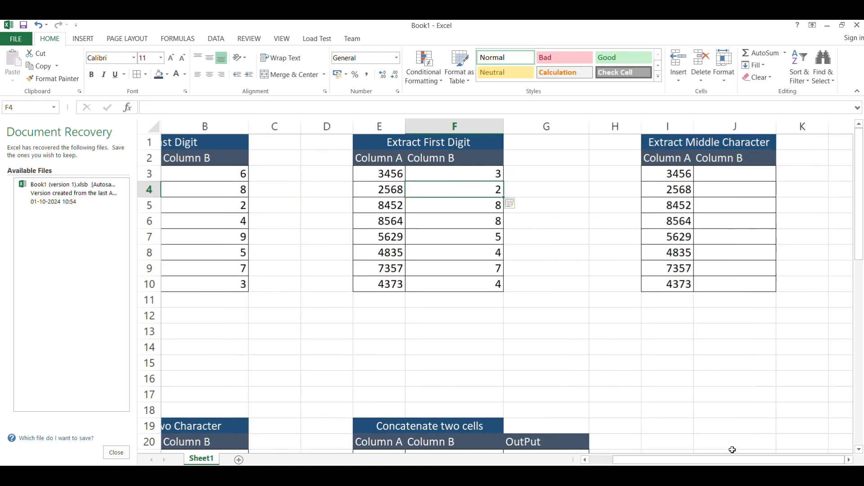
click(747, 173)
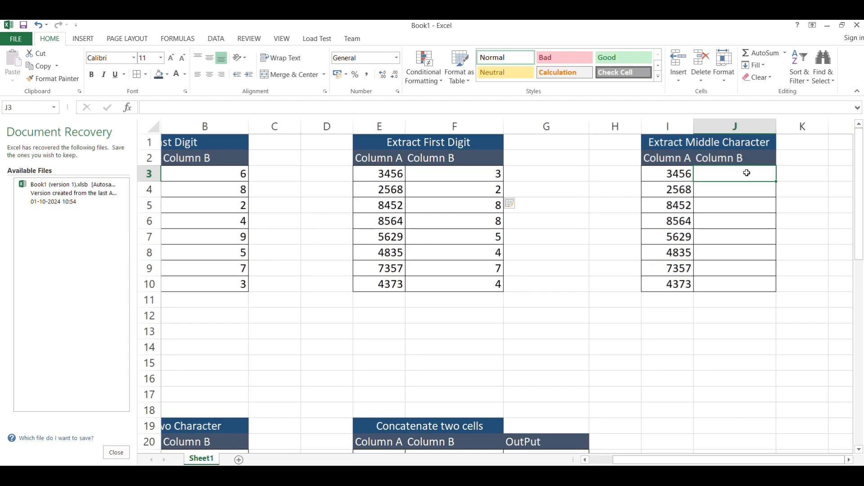
text(45)
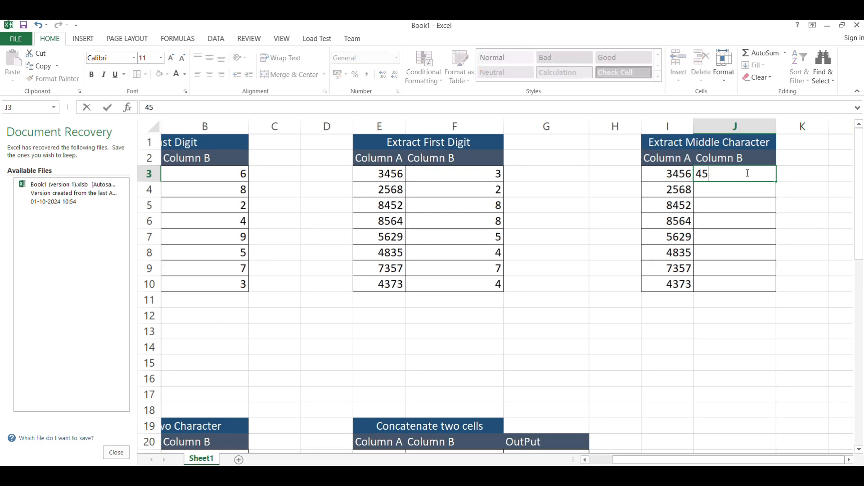
key(Return)
key(ctrl+e)
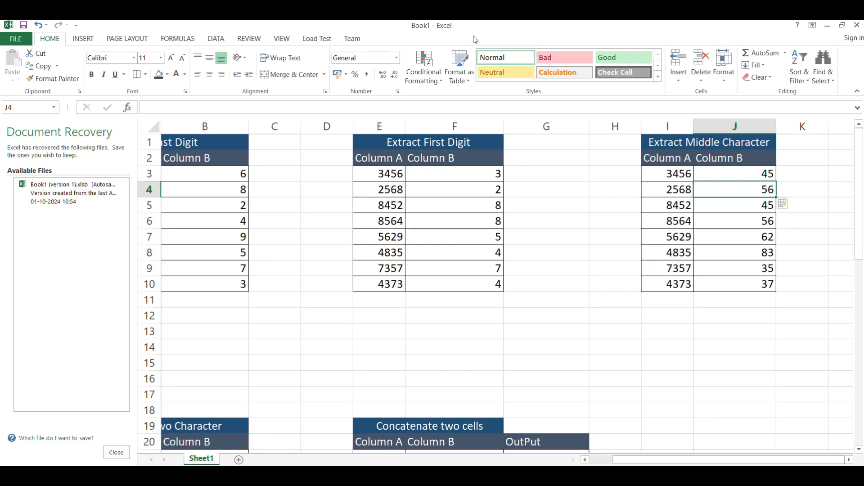
Enter lo beside Hello in the Extract Last Two Character table and flash fill the last two characters down Column B.
click(375, 35)
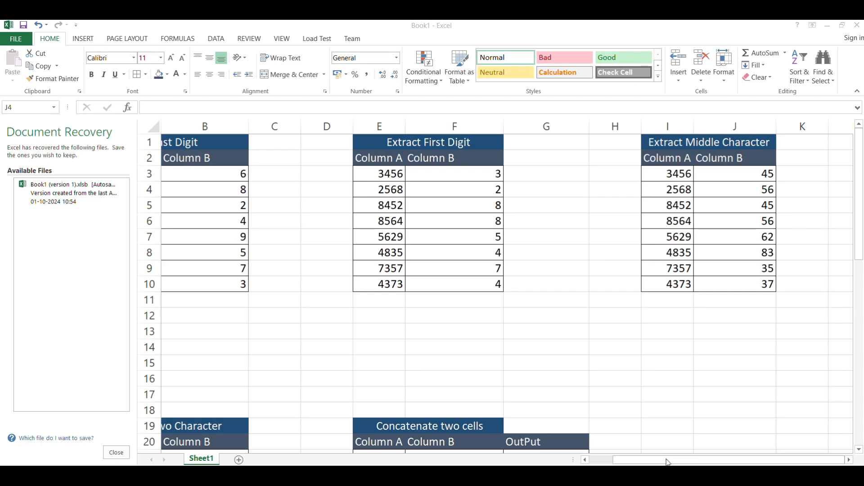
drag(667, 462, 585, 462)
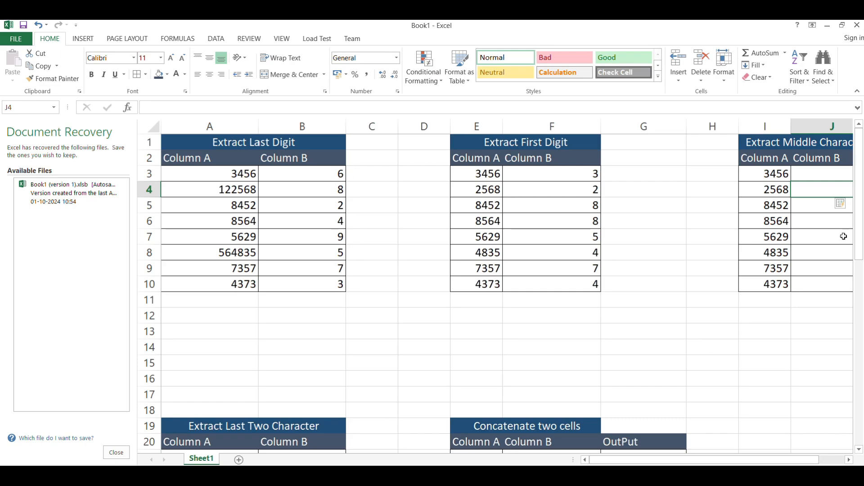
drag(860, 233, 861, 306)
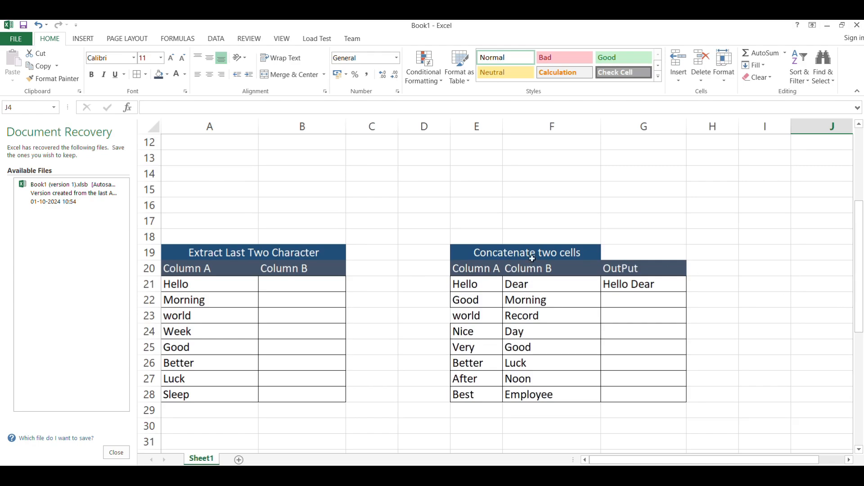
click(322, 288)
double_click(322, 287)
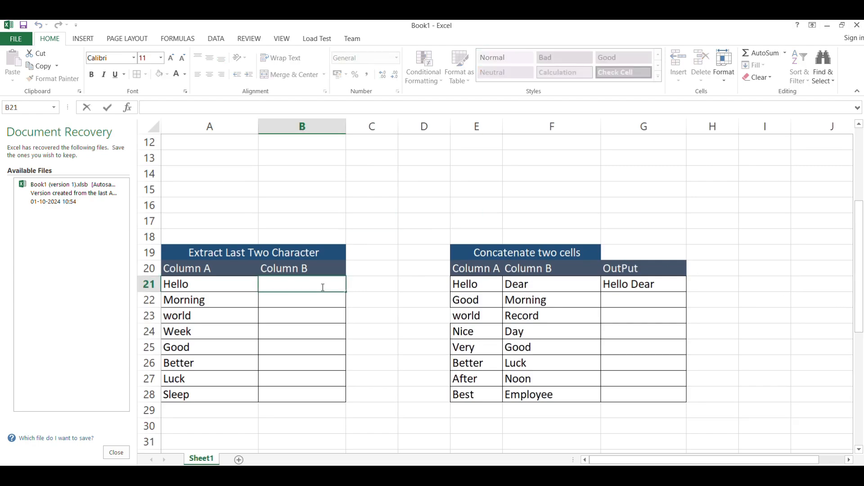
text(lo)
key(Return)
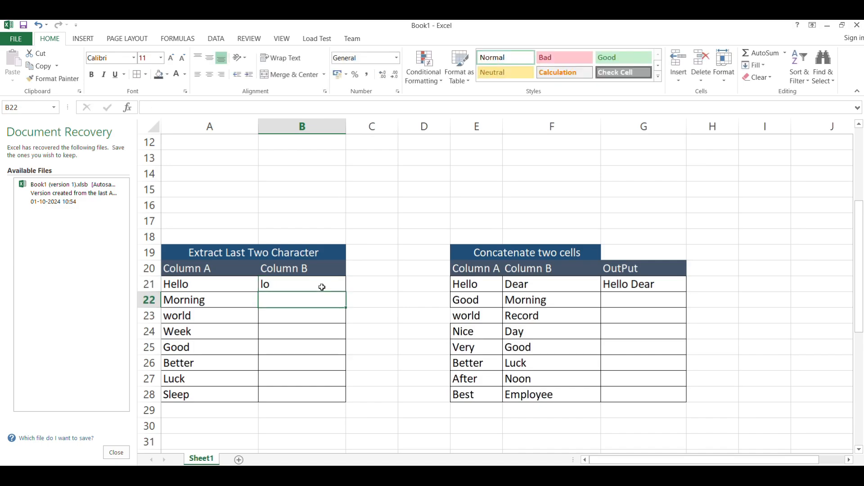
key(ctrl+e)
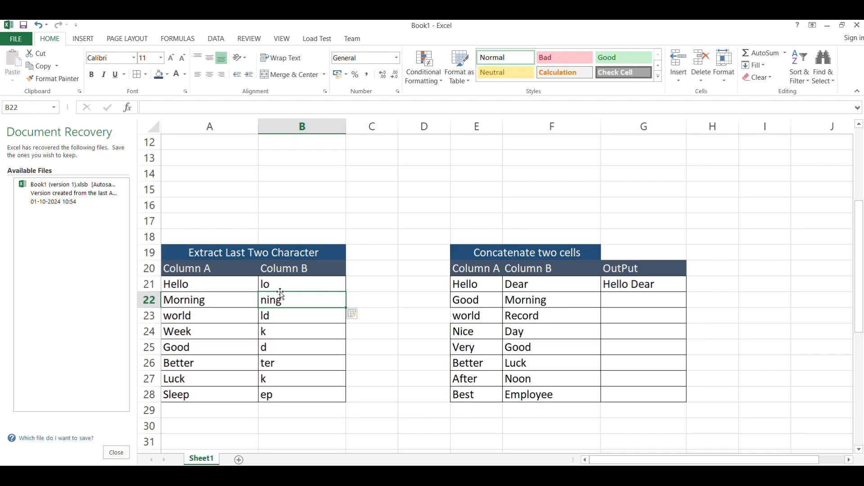
click(303, 286)
drag(306, 310, 302, 391)
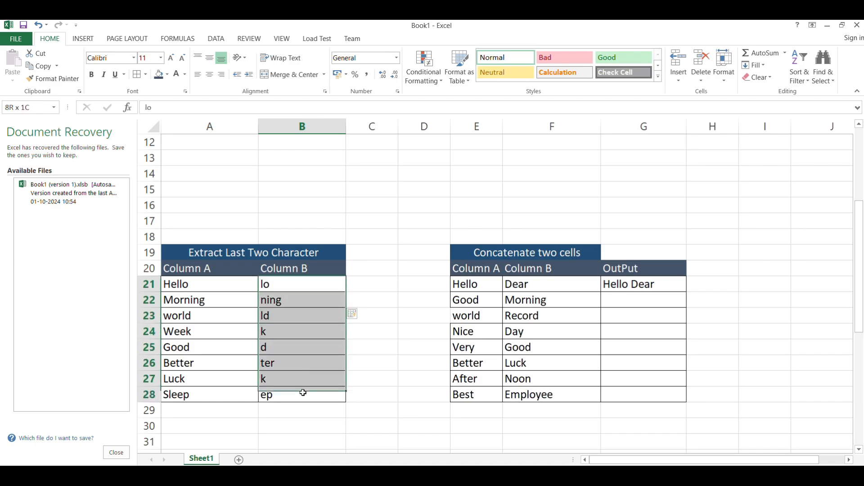
Clear the last-two-character results, then enter lo and ng beside Hello and Morning so the remaining Column B cells flash fill.
key(Delete)
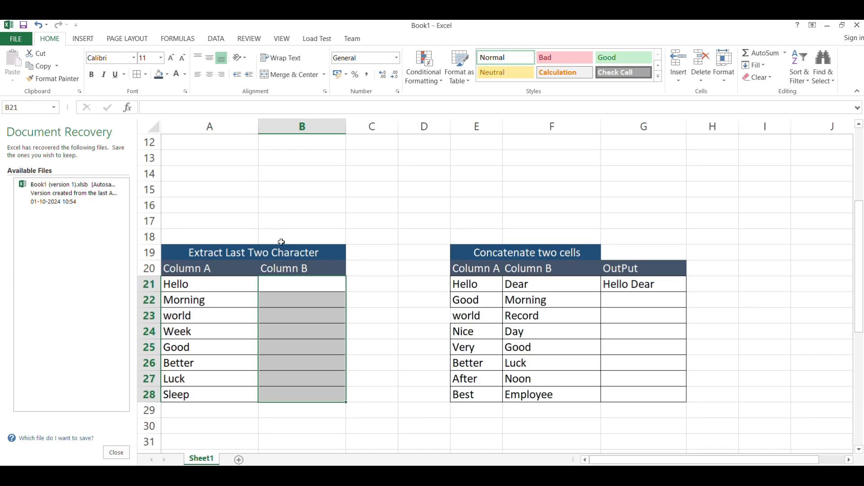
double_click(302, 284)
text(lo)
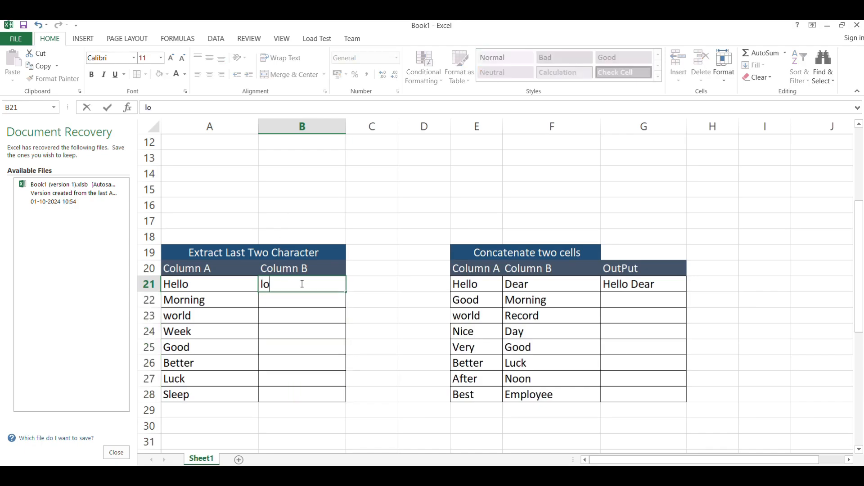
key(Return)
text(i)
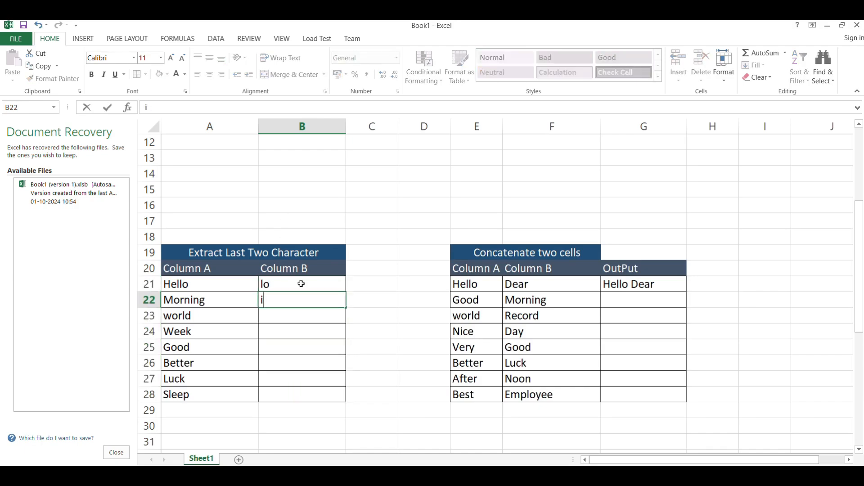
key(BackSpace)
text(ng)
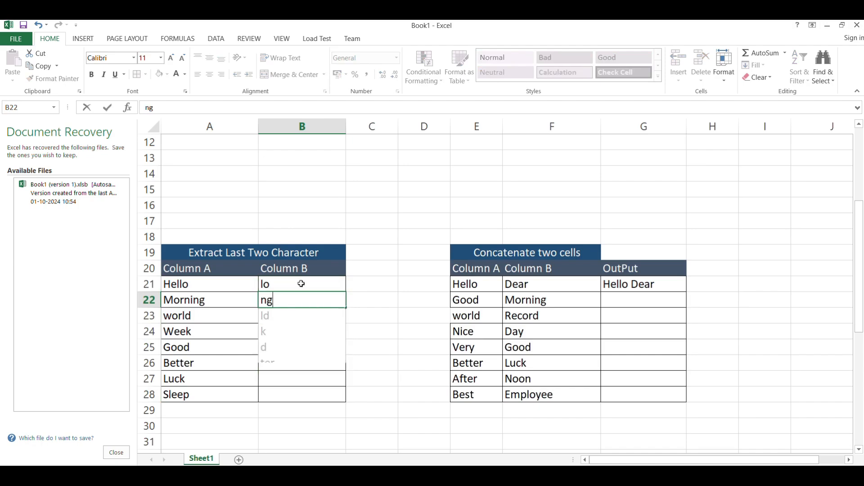
key(Return)
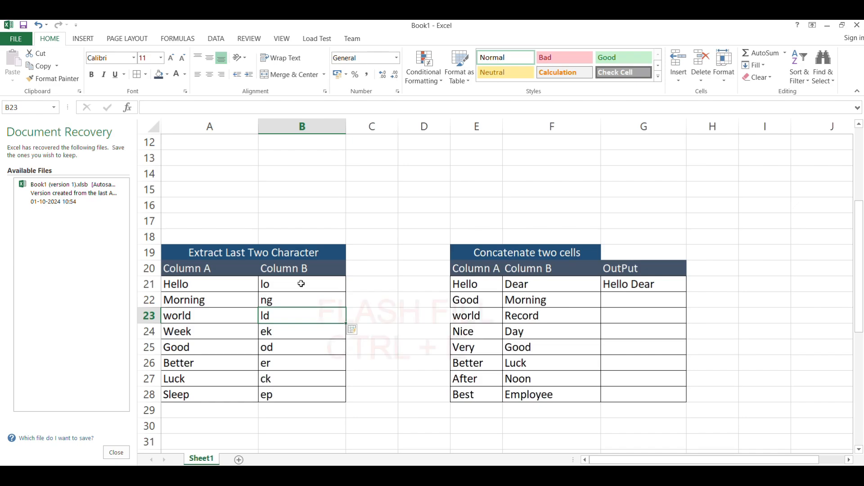
Flash fill the OutPut column of the Concatenate two cells table from the Hello Dear example, then clear those filled cells.
scroll(417, 287, down, 2)
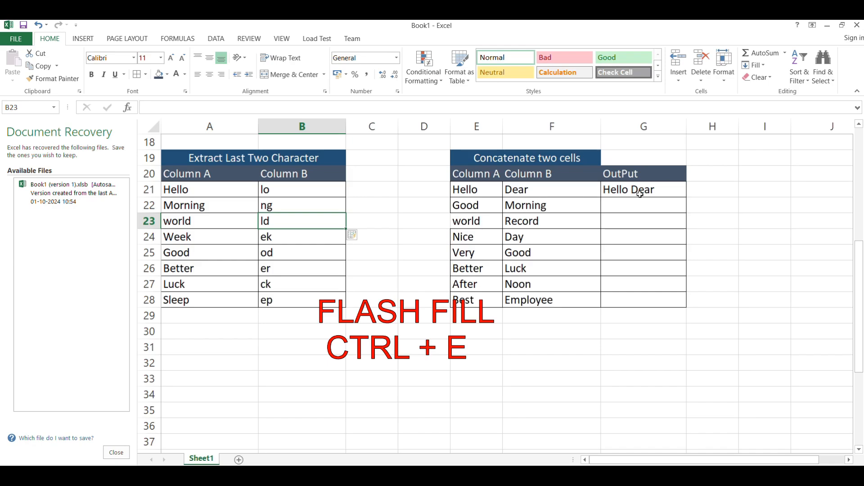
double_click(655, 189)
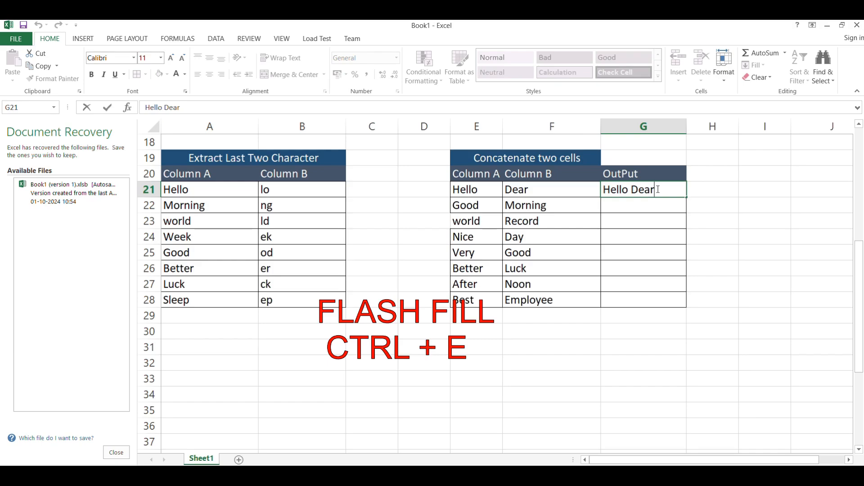
key(Return)
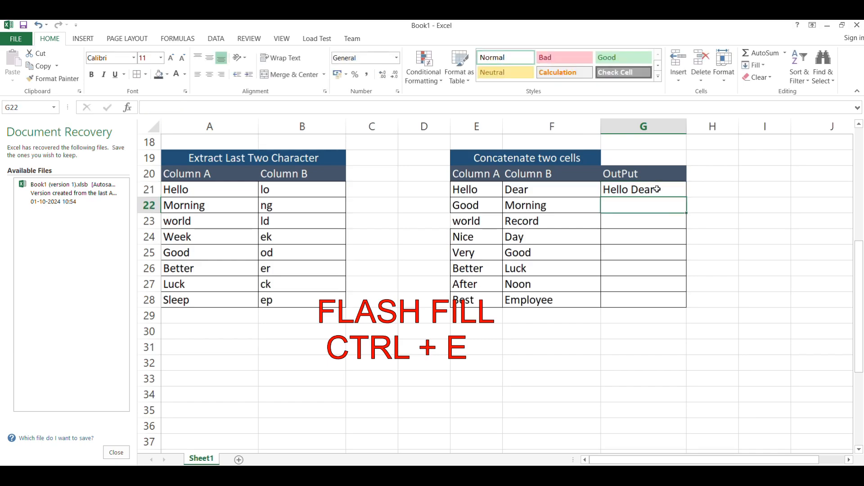
key(ctrl+e)
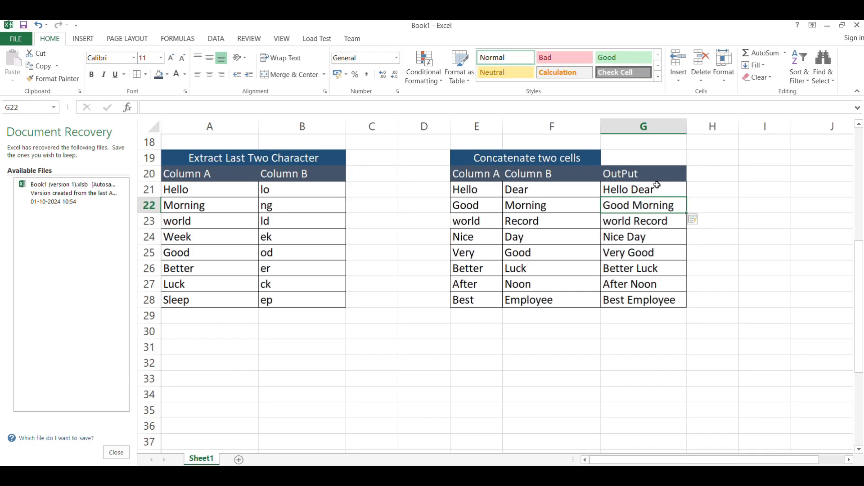
drag(648, 203, 648, 293)
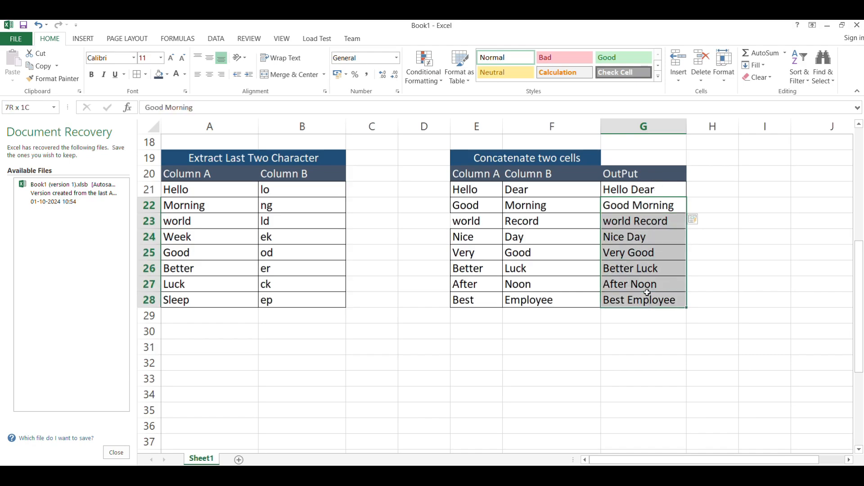
key(Delete)
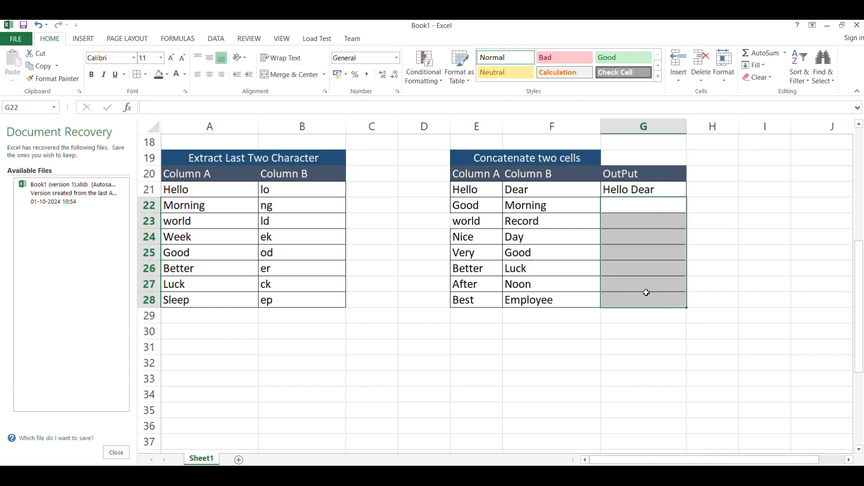
Change the OutPut example beside Hello and Dear to Hello-Dear and flash fill the hyphen-joined values down the column.
double_click(628, 189)
key(Delete)
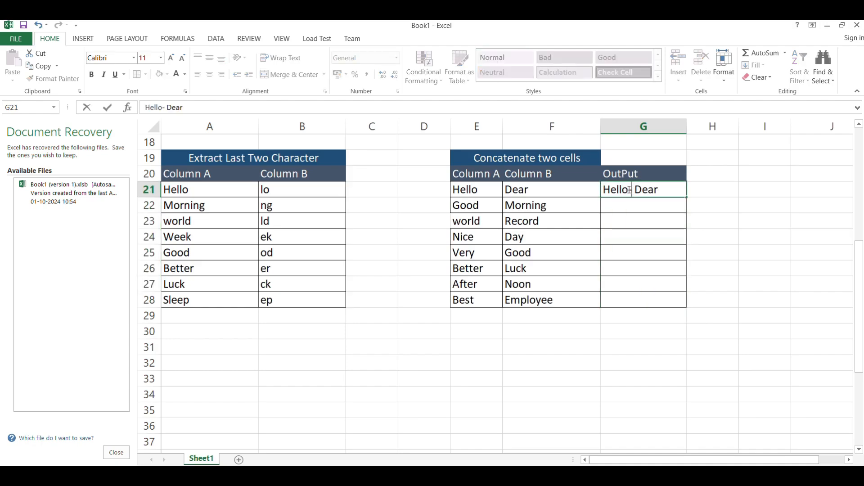
text(-)
key(Return)
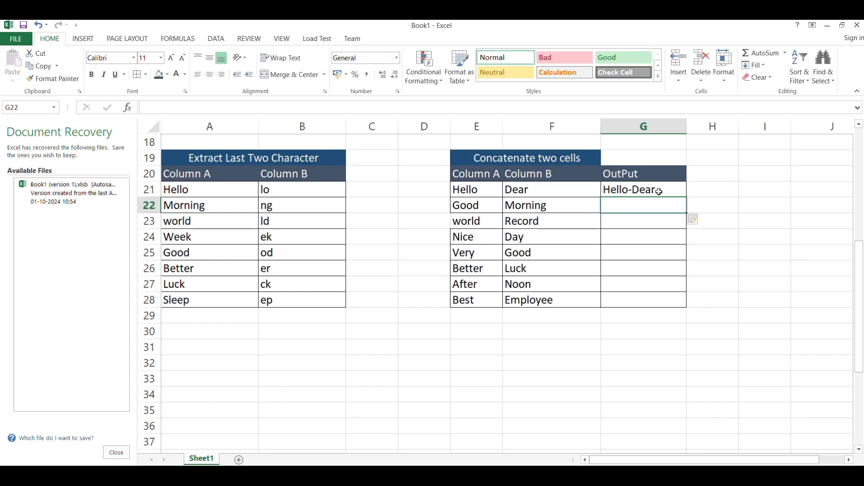
key(ctrl+e)
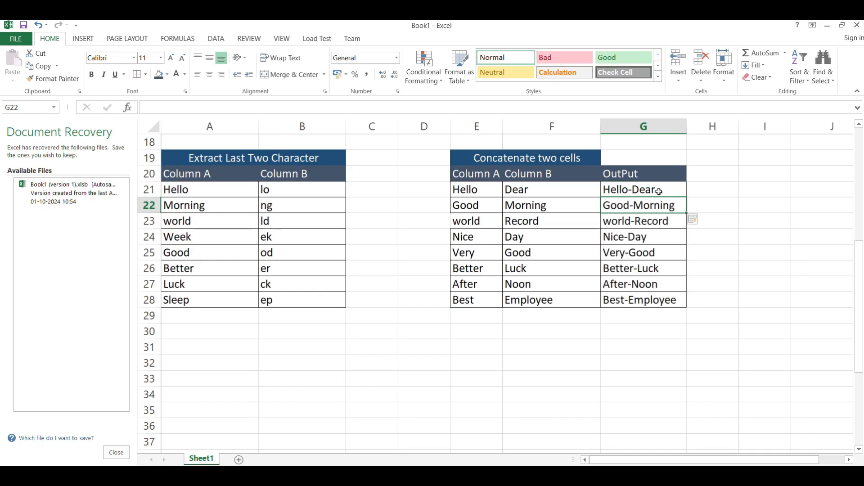